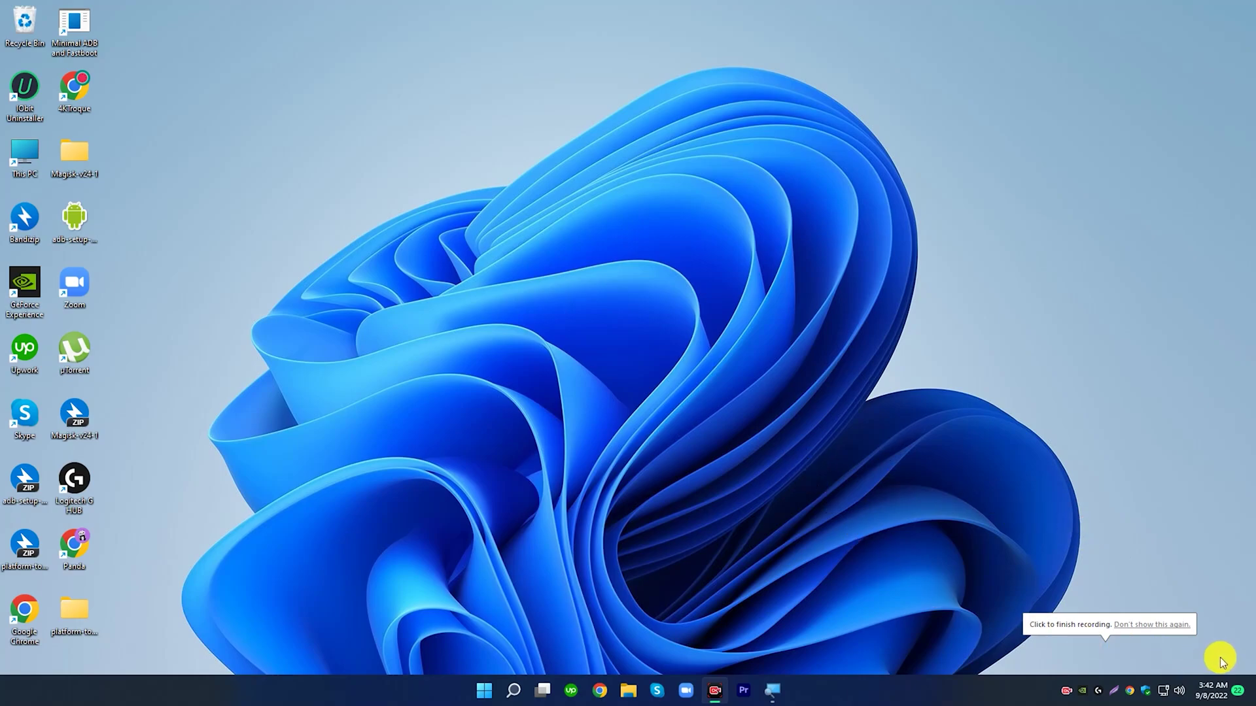
Step: Capture the upper-left desktop area in Lightshot; saving to Documents fails with 'File not found', so cancel
{"action": "left_click", "coordinate": [1111, 694]}
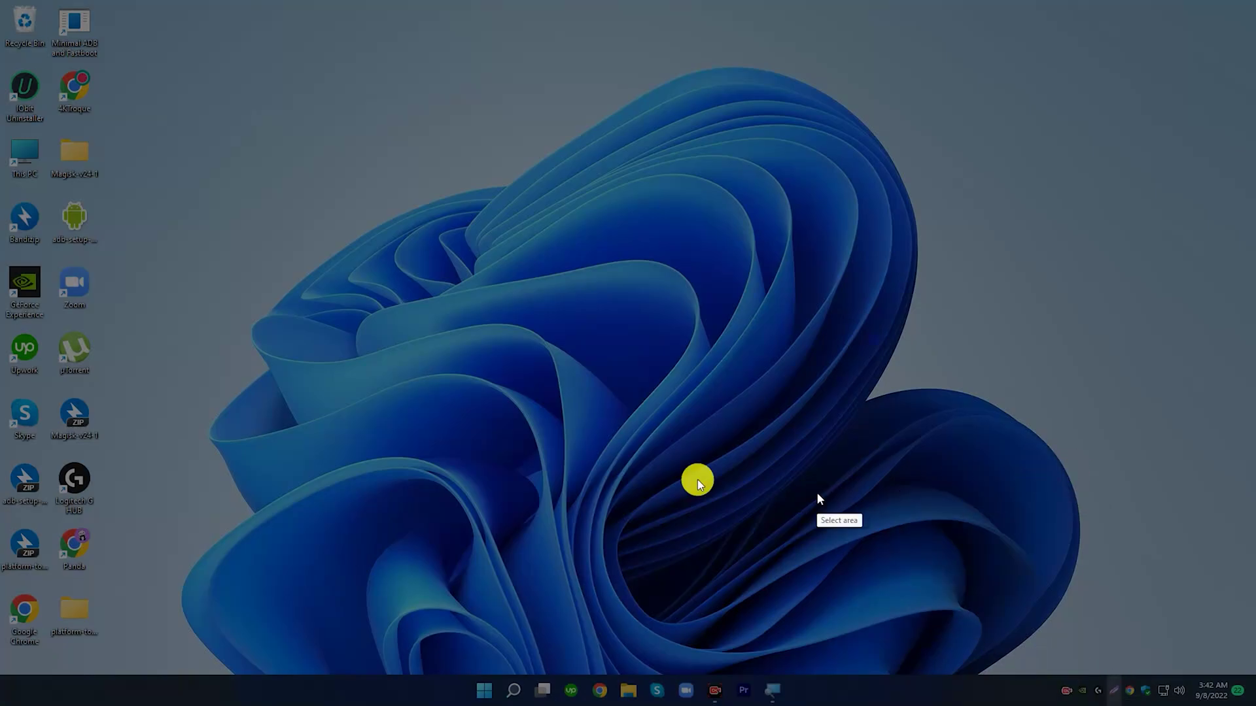
{"action": "mouse_move", "coordinate": [3, 2]}
{"action": "left_mouse_down"}
{"action": "mouse_move", "coordinate": [444, 310]}
{"action": "mouse_move", "coordinate": [862, 529]}
{"action": "left_mouse_up"}
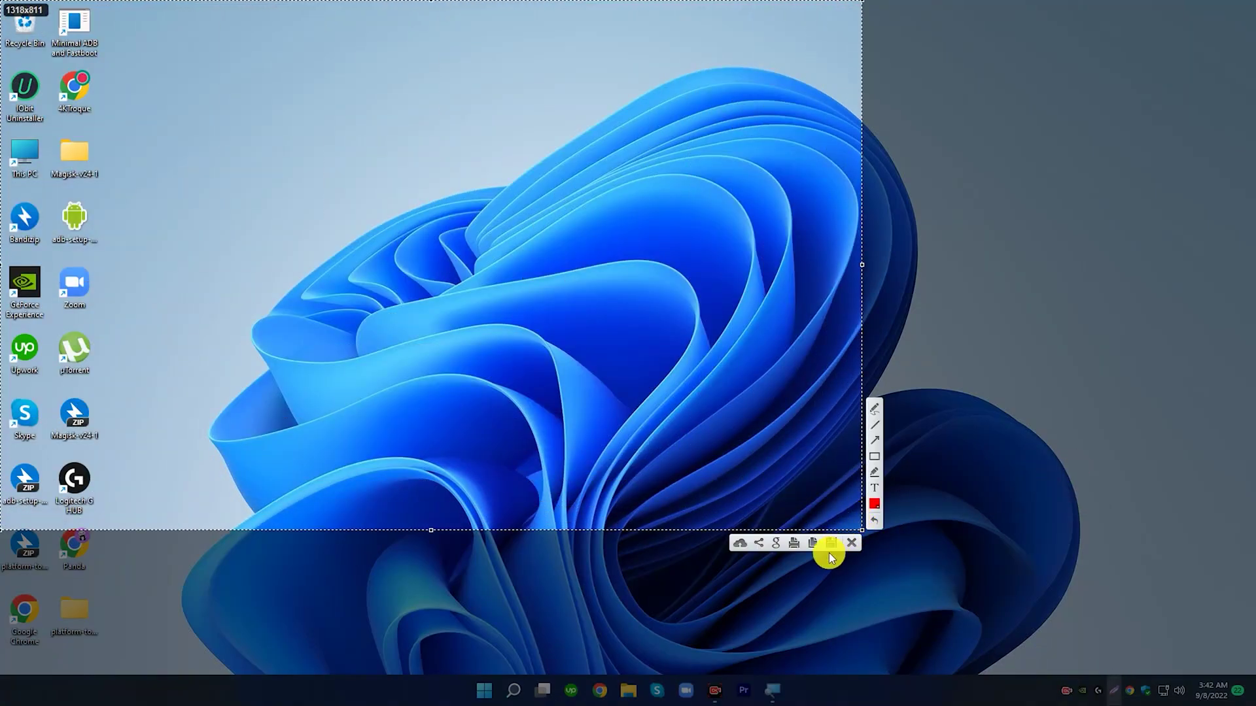
{"action": "left_click", "coordinate": [835, 543]}
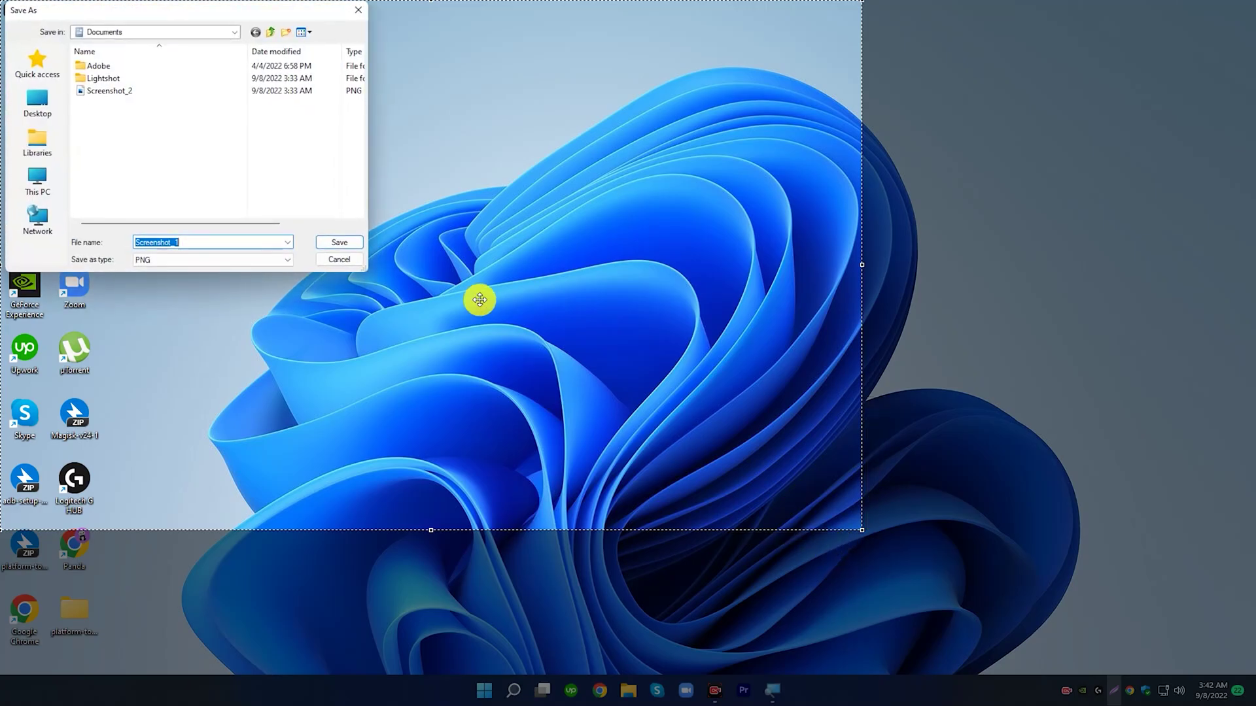
{"action": "left_click", "coordinate": [339, 246]}
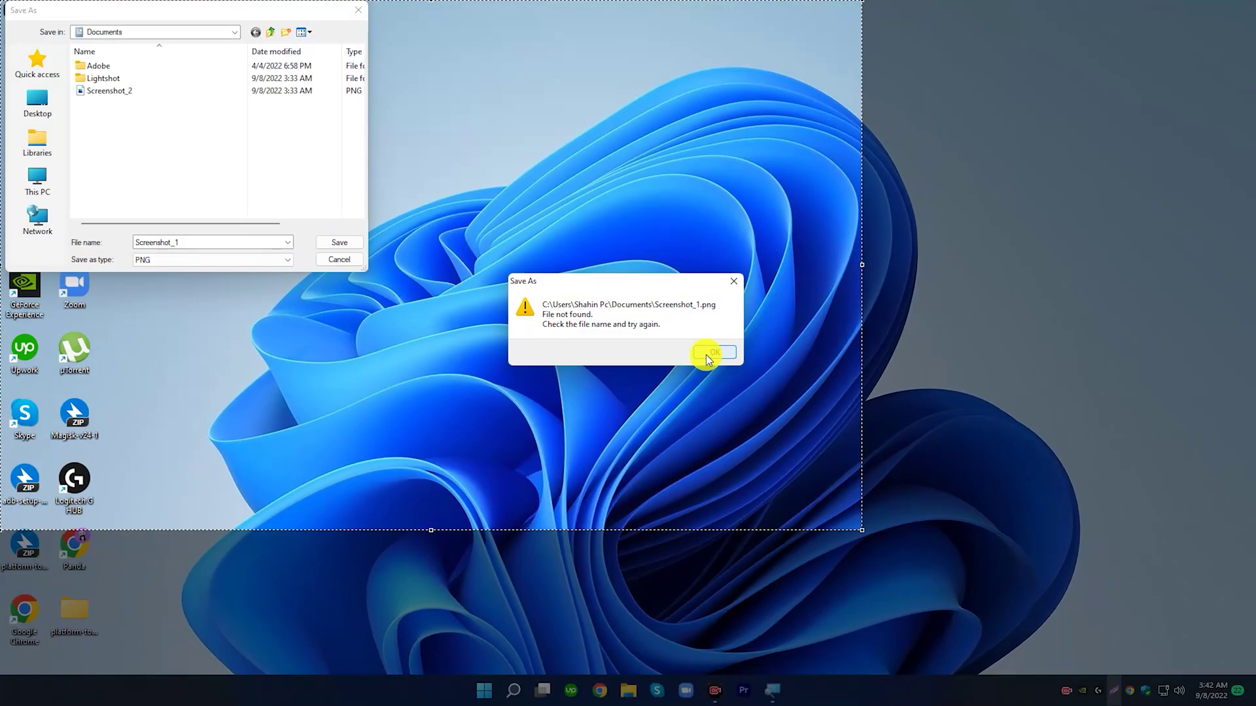
{"action": "left_click", "coordinate": [705, 354]}
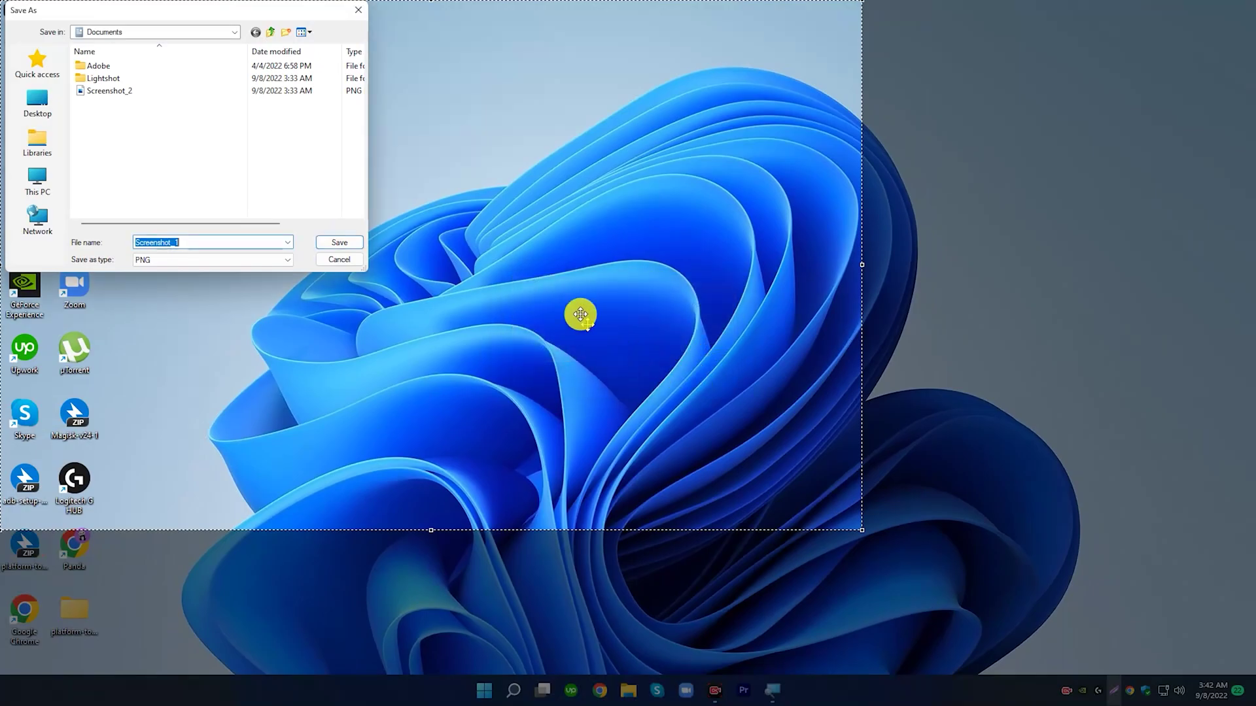
{"action": "left_click", "coordinate": [338, 259]}
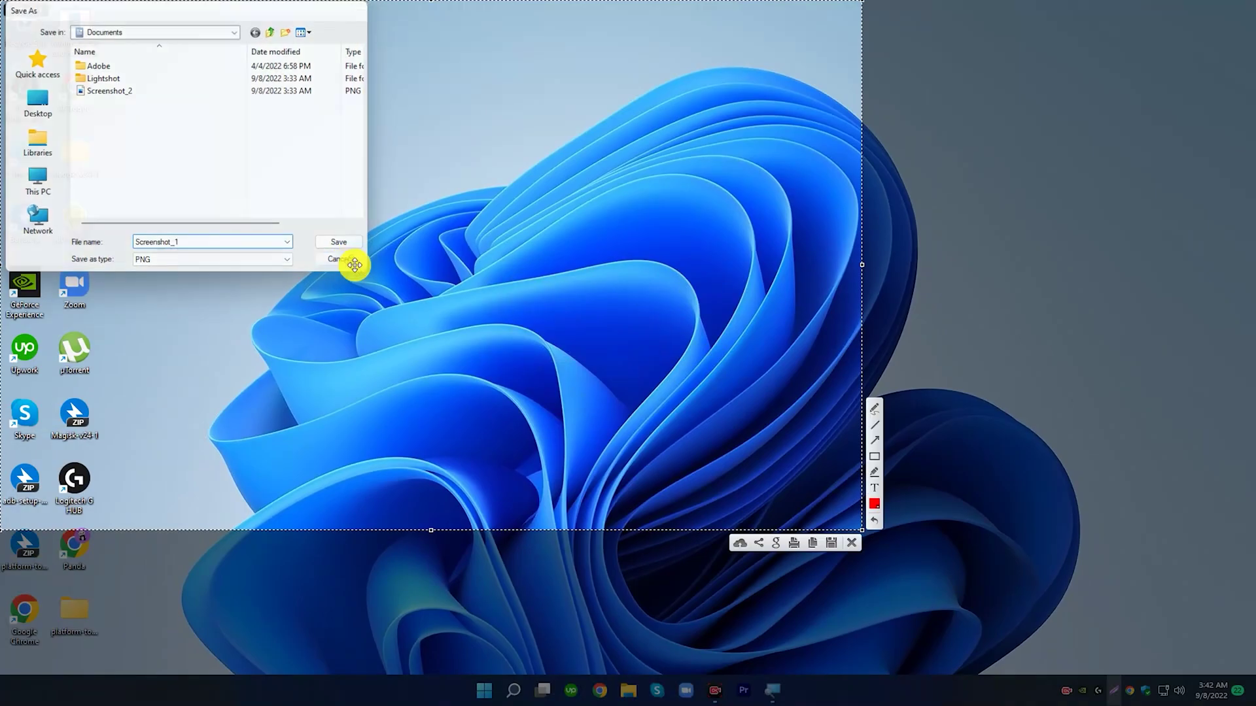
Step: Close the Lightshot capture and open Windows Security's Controlled folder access settings
{"action": "left_click", "coordinate": [851, 543]}
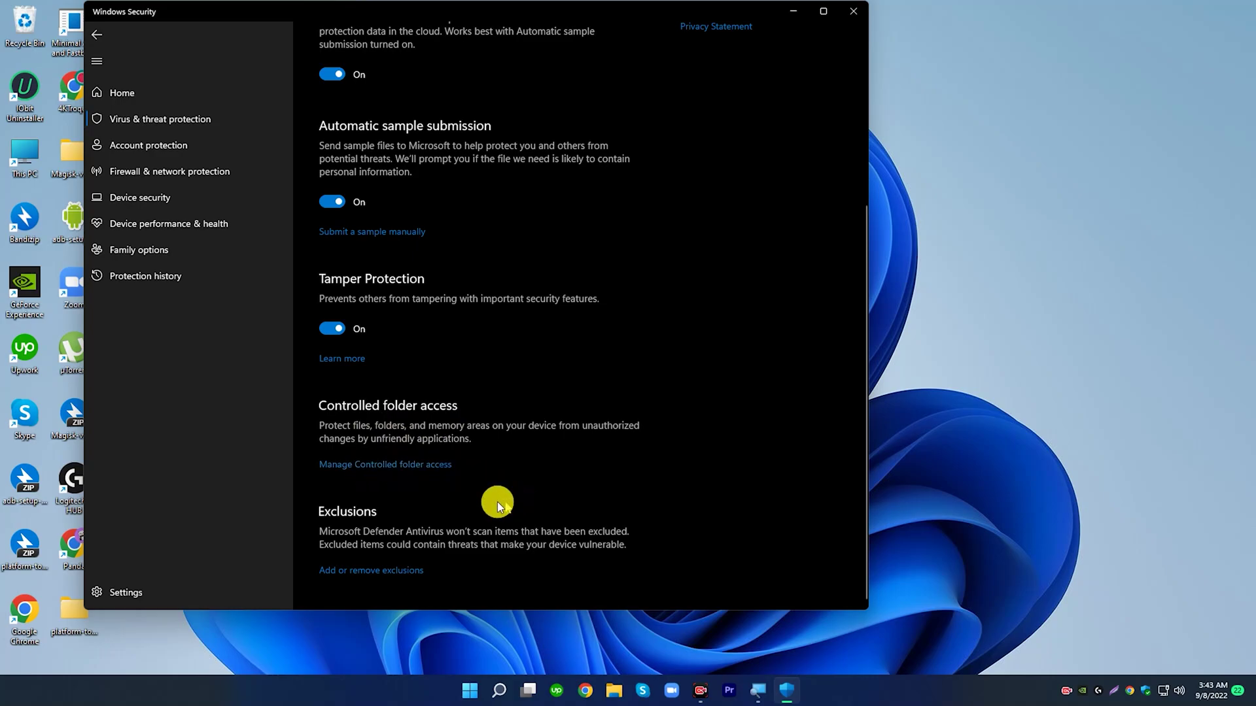
{"action": "left_click", "coordinate": [415, 466]}
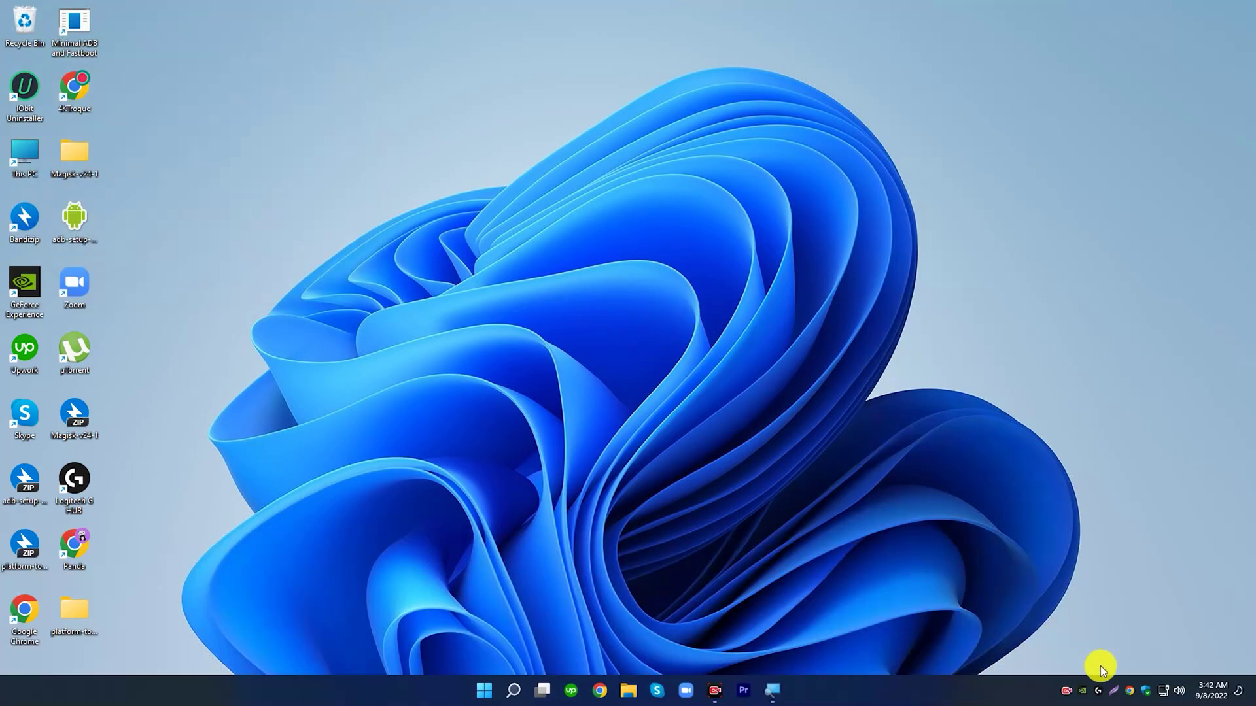
Step: Reopen Windows Security's virus and threat protection settings and switch Controlled folder access off
{"action": "left_click", "coordinate": [1144, 677]}
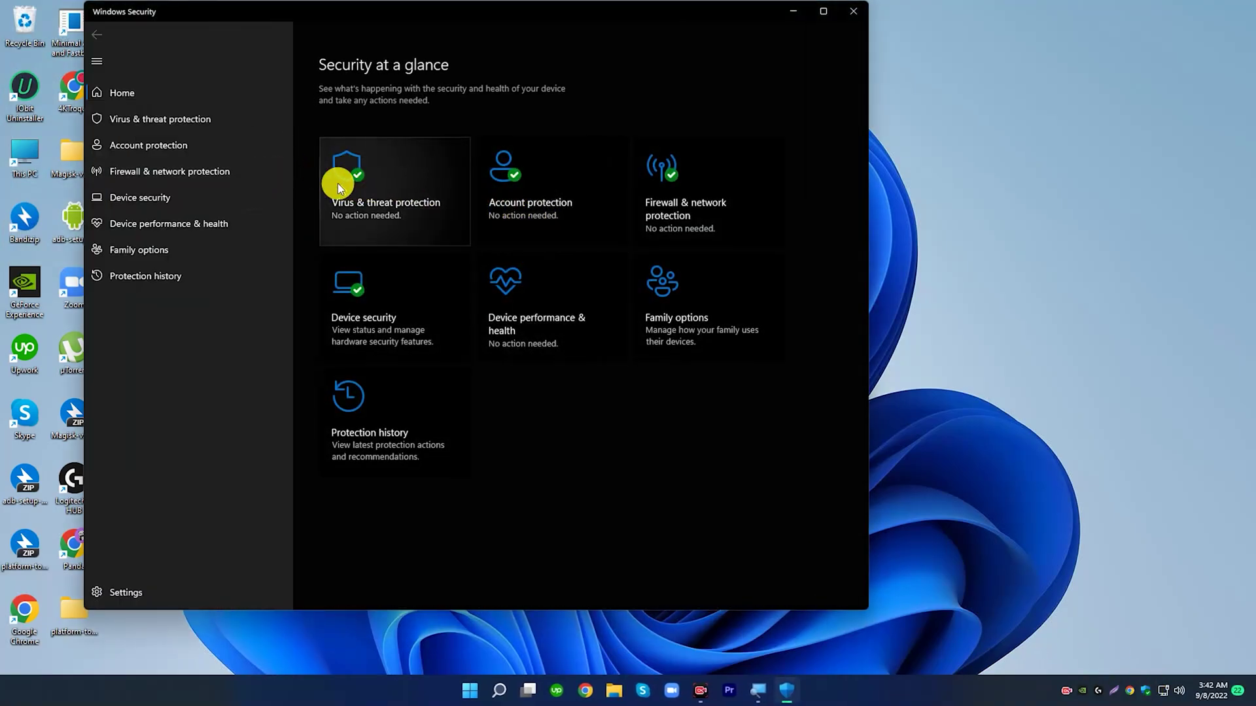
{"action": "left_click", "coordinate": [206, 117]}
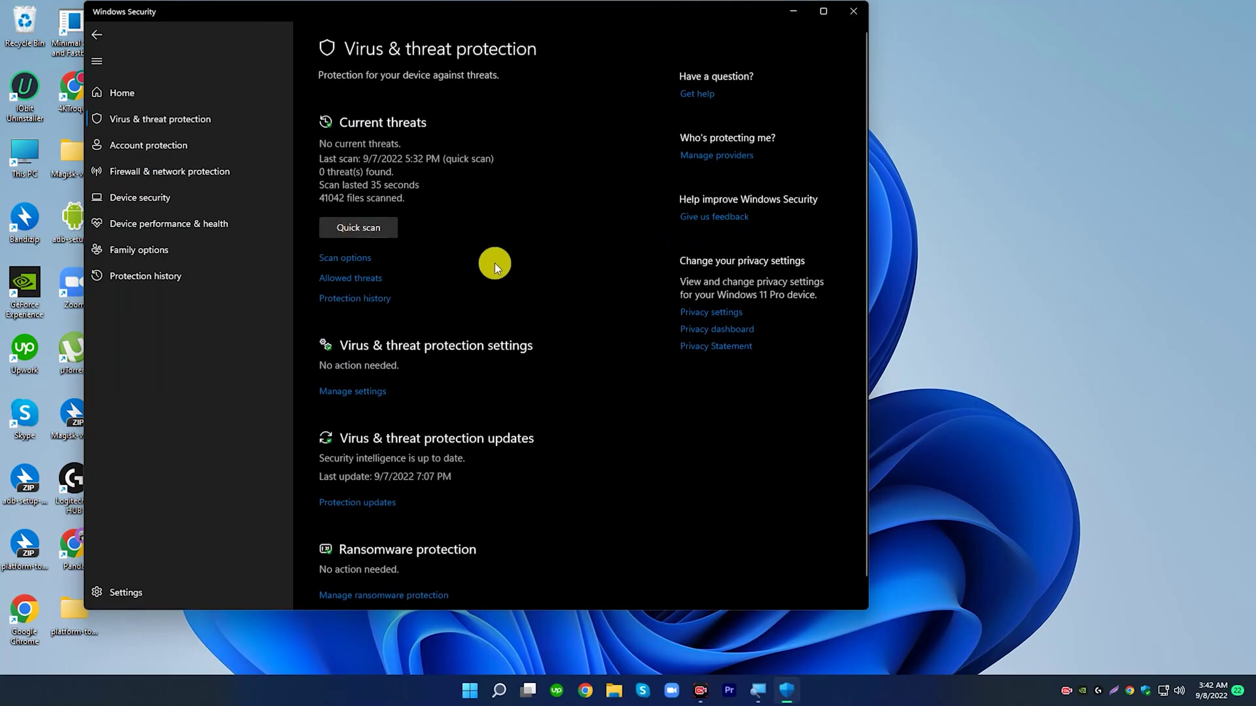
{"action": "scroll", "coordinate": [494, 263], "scroll_direction": "down", "scroll_amount": 1}
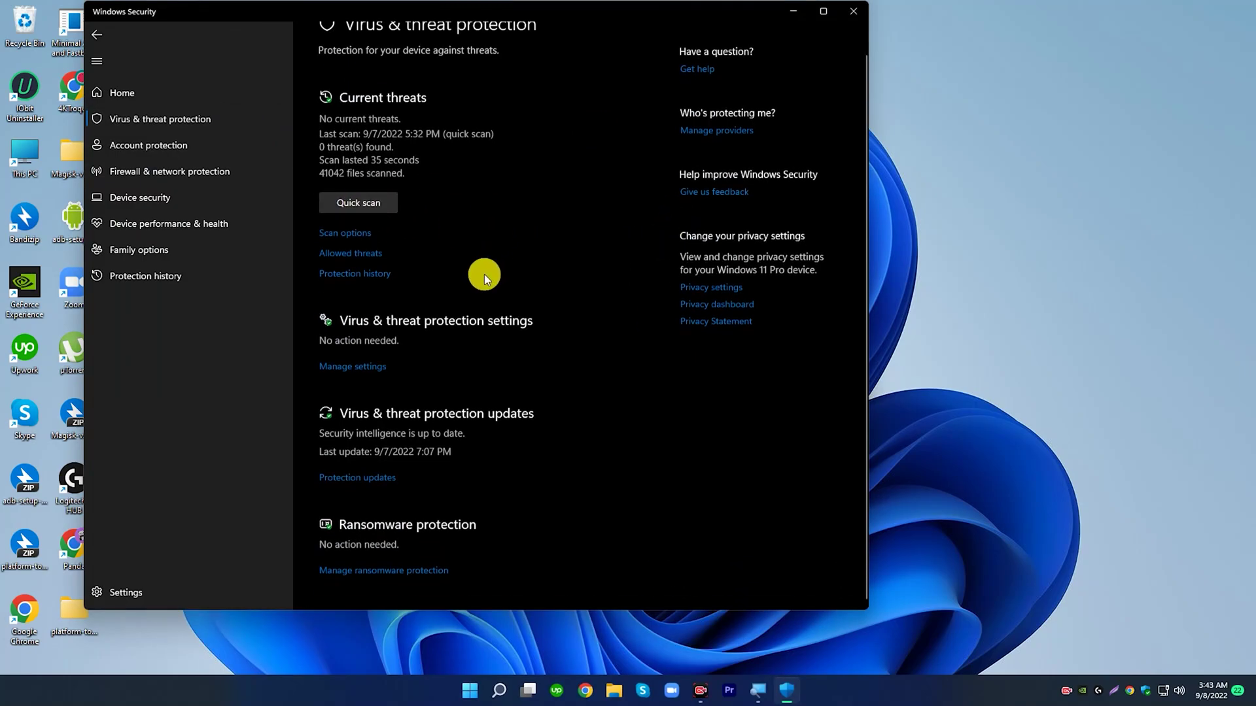
{"action": "left_click", "coordinate": [357, 369]}
{"action": "scroll", "coordinate": [500, 325], "scroll_direction": "down", "scroll_amount": 3}
{"action": "scroll", "coordinate": [500, 324], "scroll_direction": "up", "scroll_amount": 3}
{"action": "scroll", "coordinate": [322, 496], "scroll_direction": "down", "scroll_amount": 3}
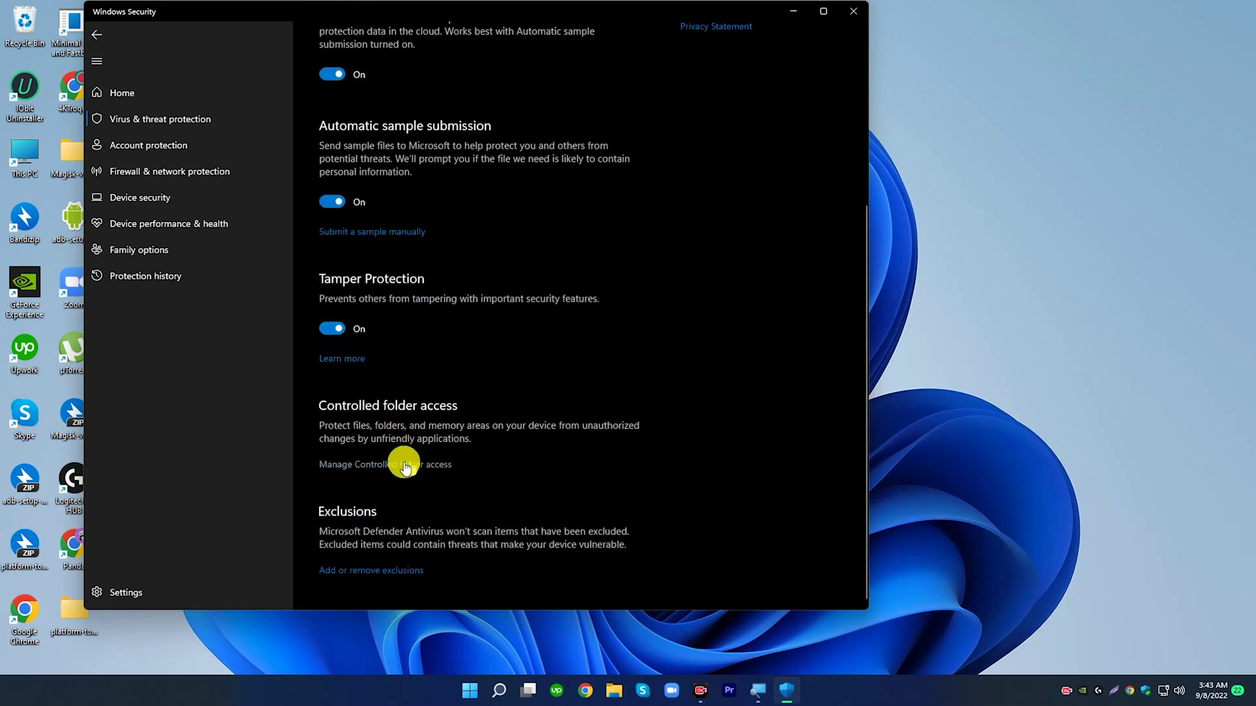
{"action": "left_click", "coordinate": [425, 469]}
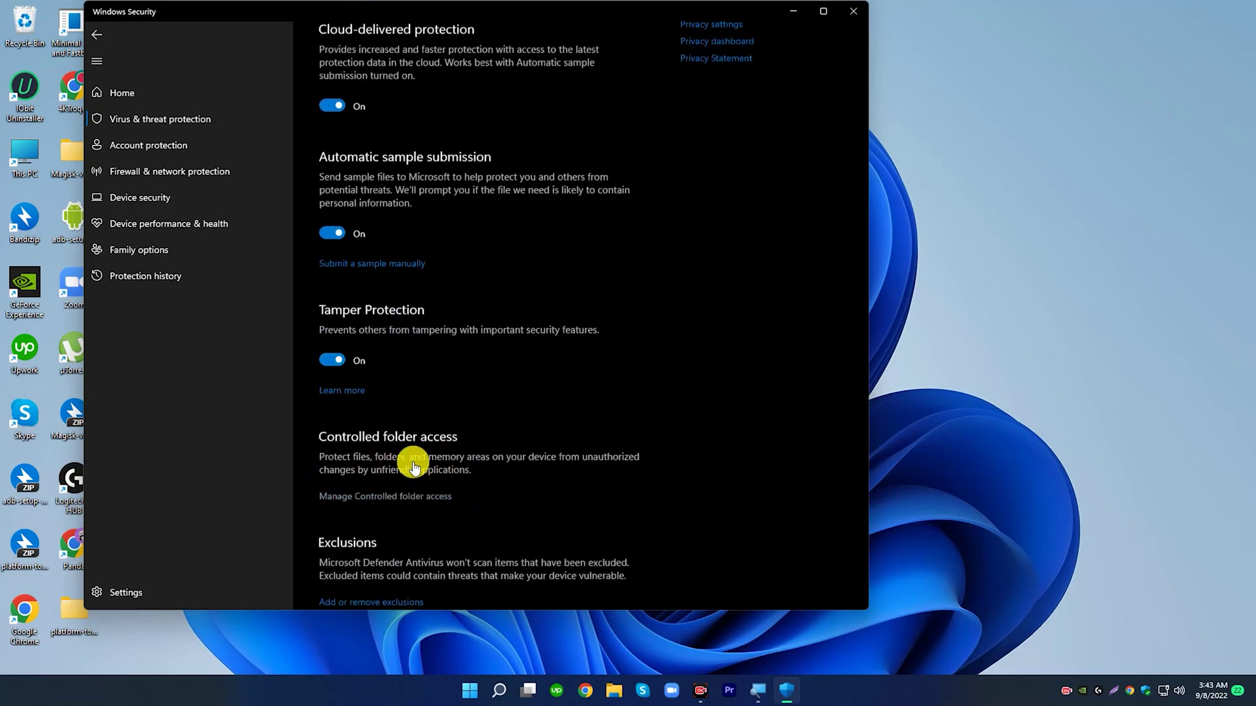
{"action": "left_click", "coordinate": [334, 199]}
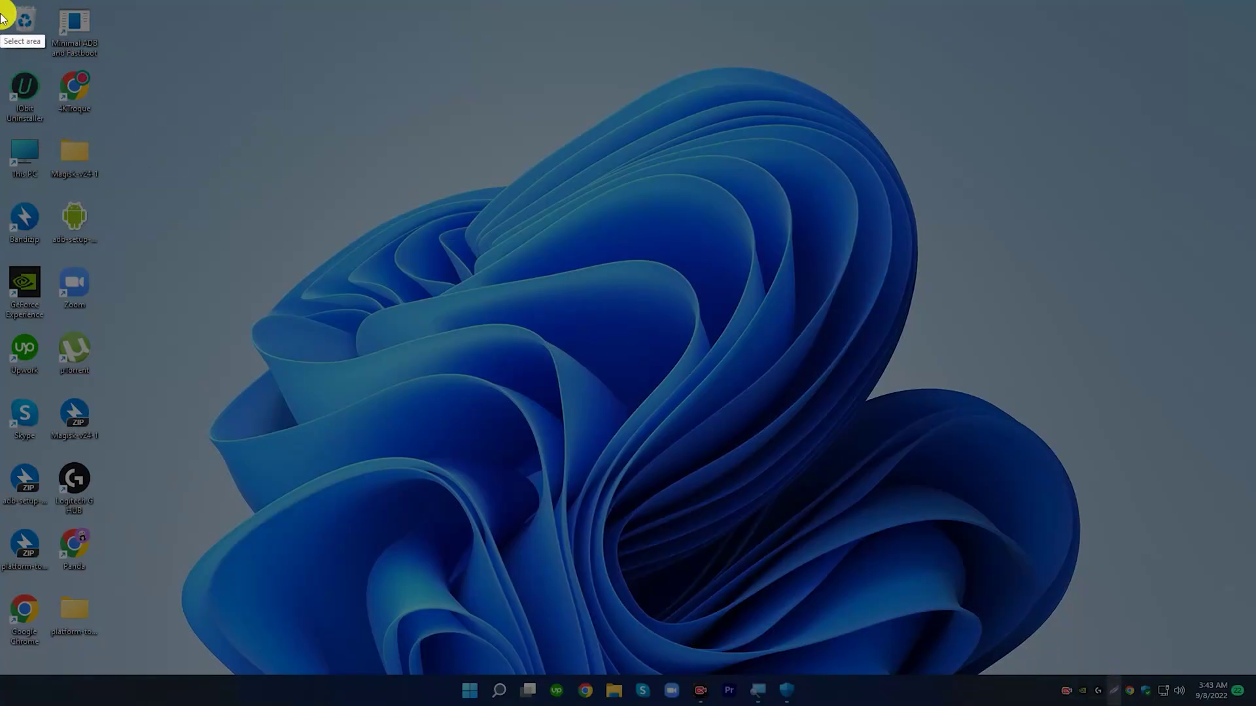
Step: Save a large upper-left desktop capture to Documents without error
{"action": "left_click_drag", "start_coordinate": [2, 11], "coordinate": [976, 482]}
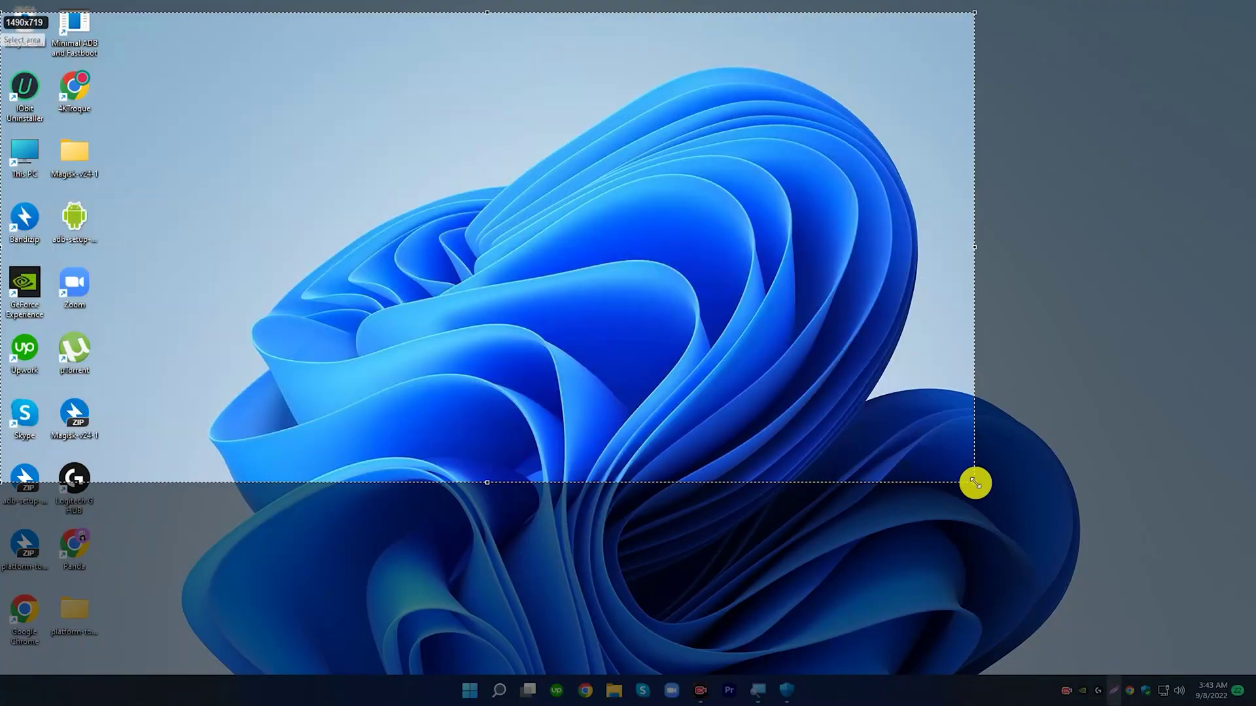
{"action": "left_click", "coordinate": [945, 496]}
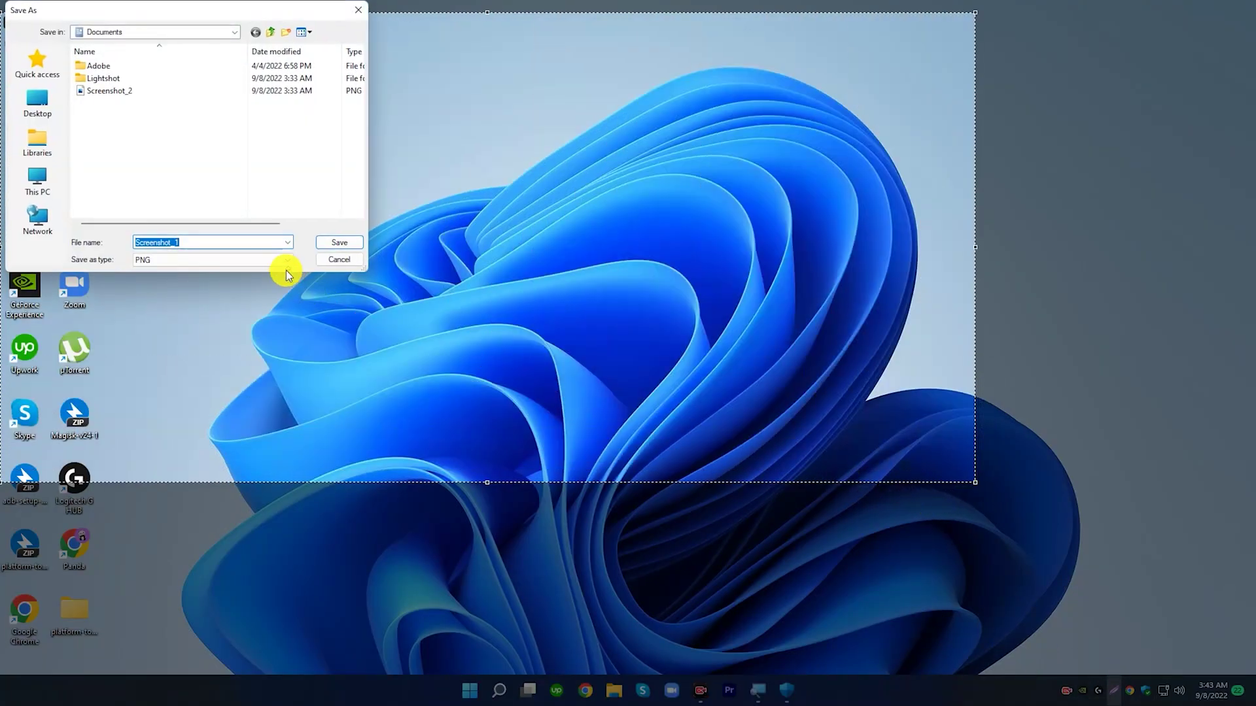
{"action": "left_click", "coordinate": [341, 238]}
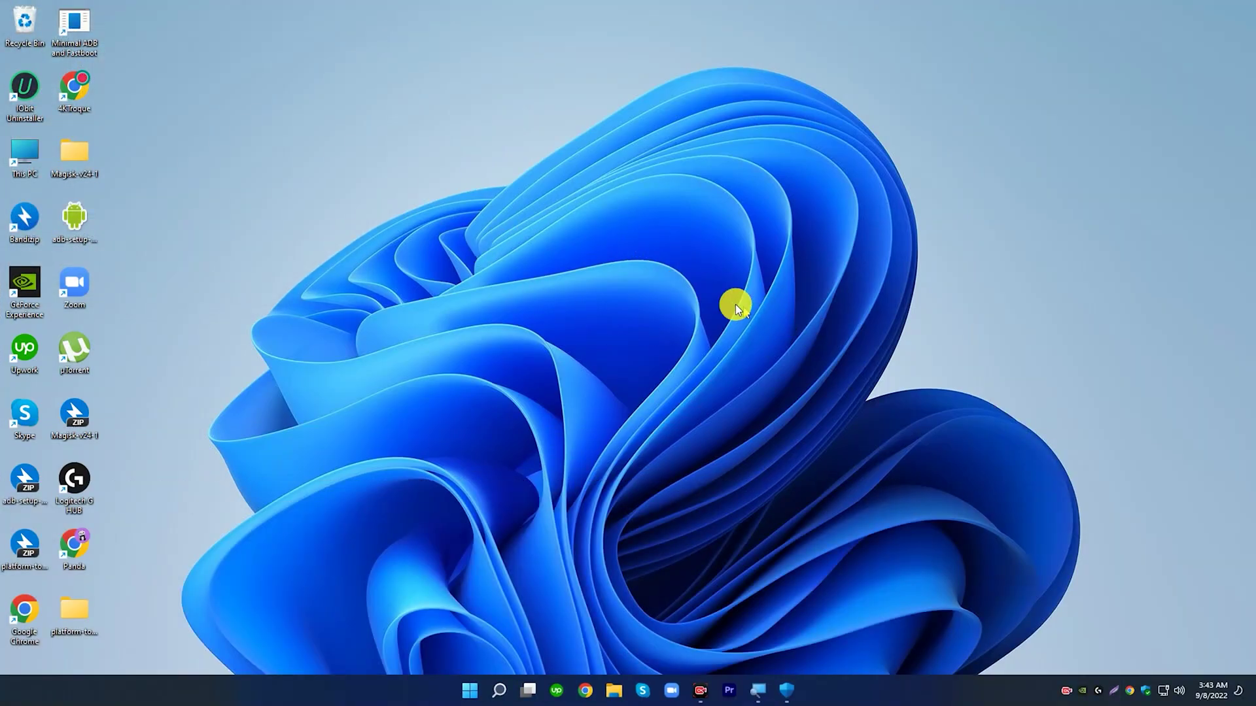
Step: Take a second capture over the wallpaper and save it to Documents
{"action": "left_click", "coordinate": [1109, 691]}
{"action": "left_click_drag", "start_coordinate": [143, 57], "coordinate": [455, 256]}
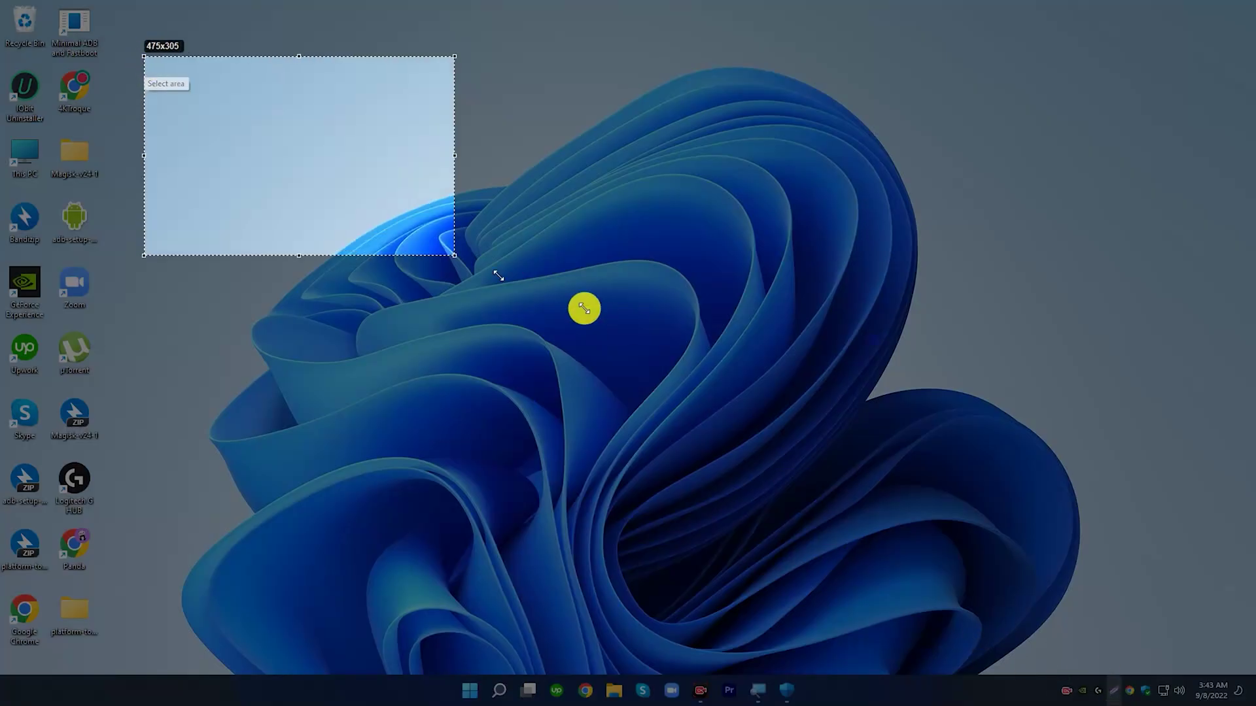
{"action": "left_click_drag", "start_coordinate": [583, 308], "coordinate": [808, 395]}
{"action": "left_click", "coordinate": [772, 410]}
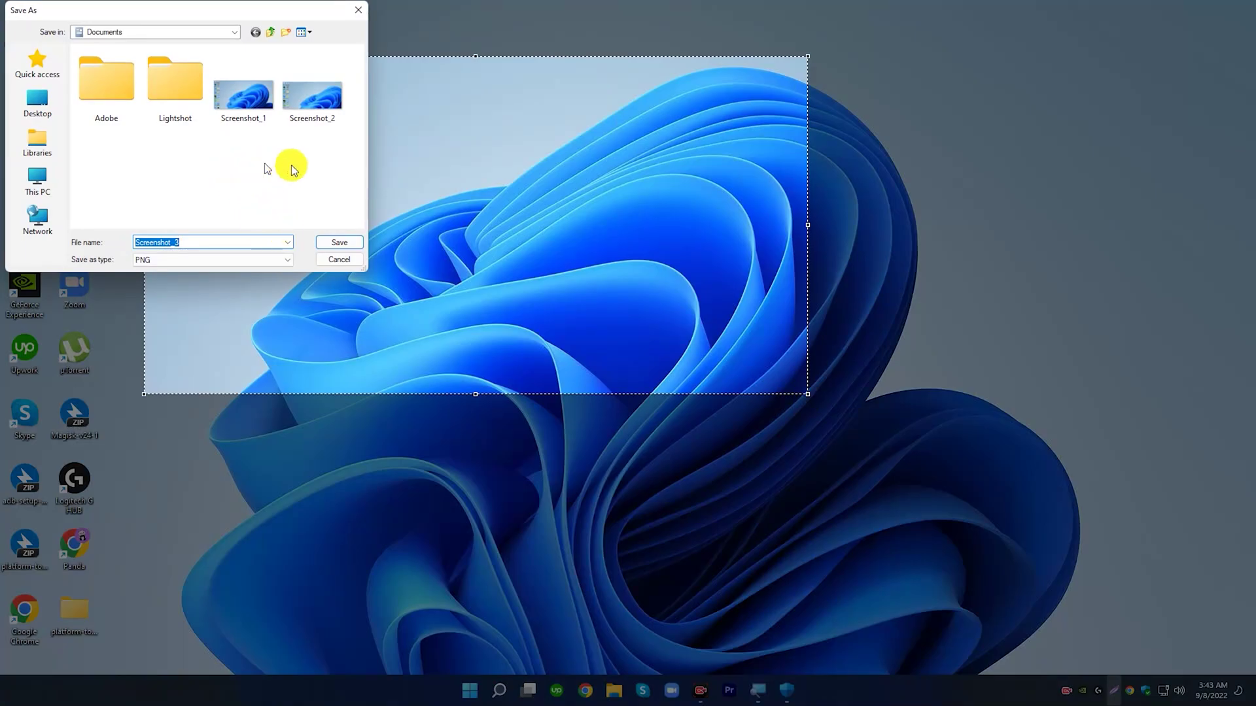
{"action": "left_click", "coordinate": [340, 243]}
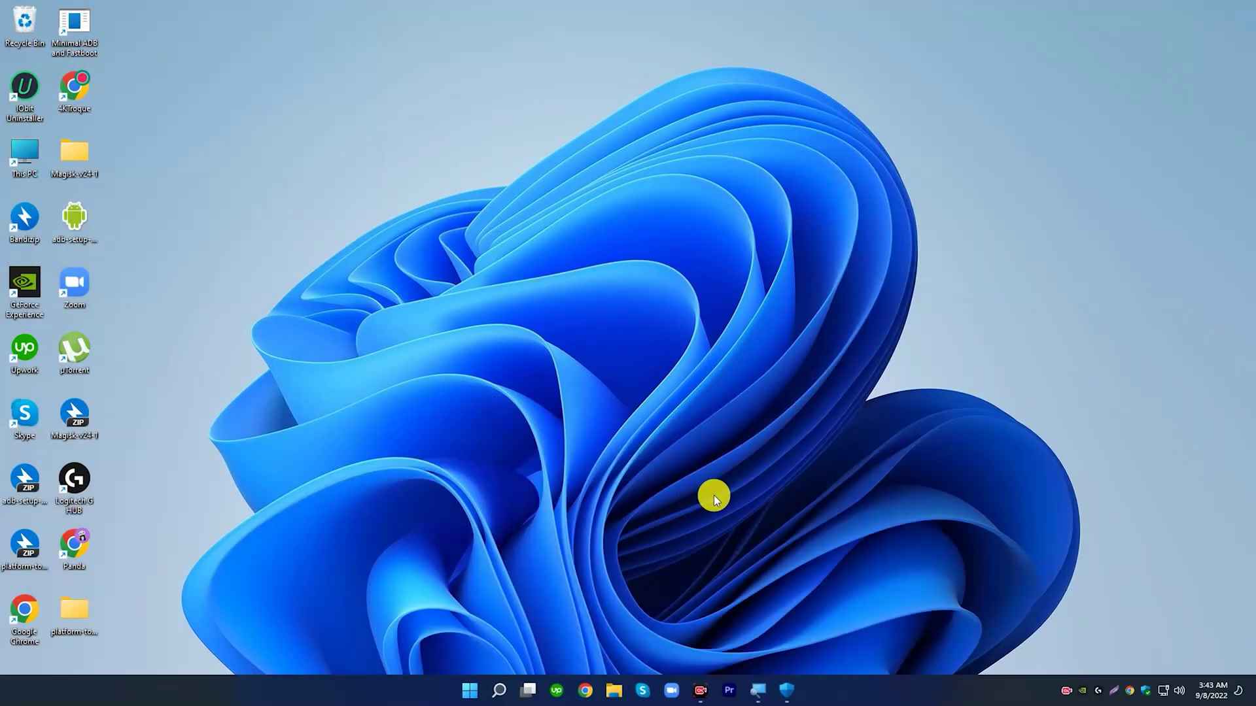